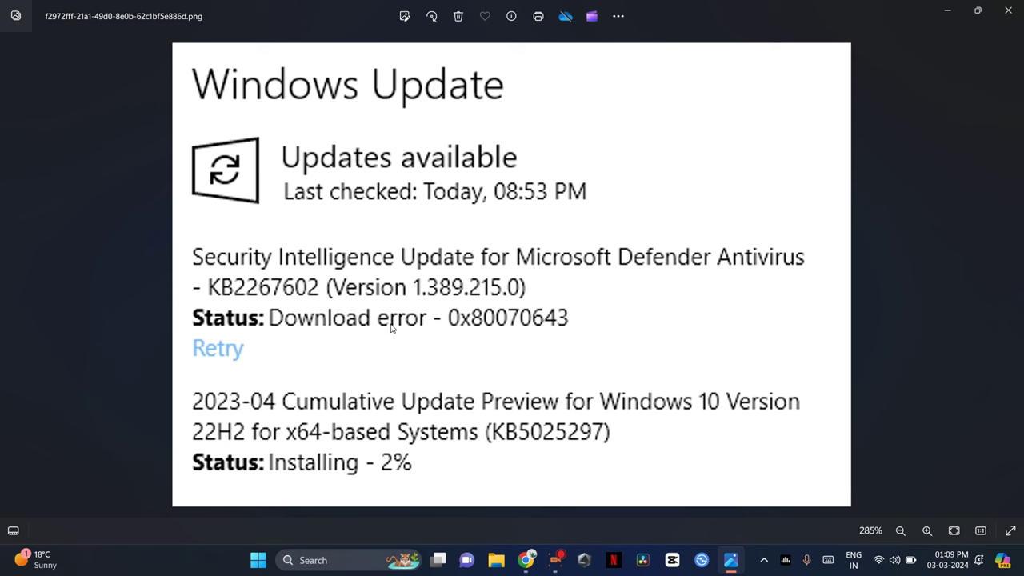
- Minimize the error screenshot, search Windows for "services", and open the Services console in a maximized window
click(947, 10)
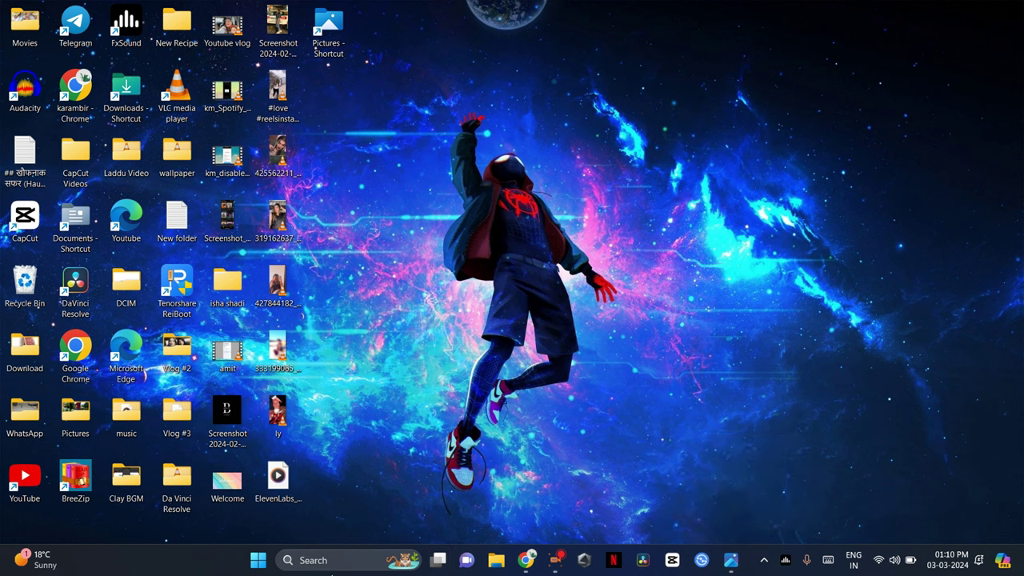
click(339, 560)
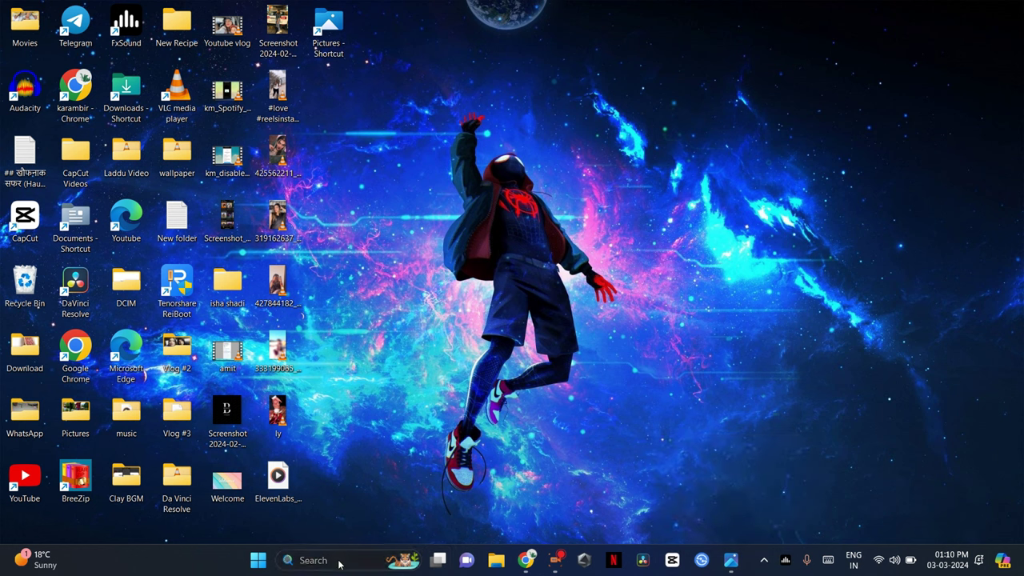
text(services)
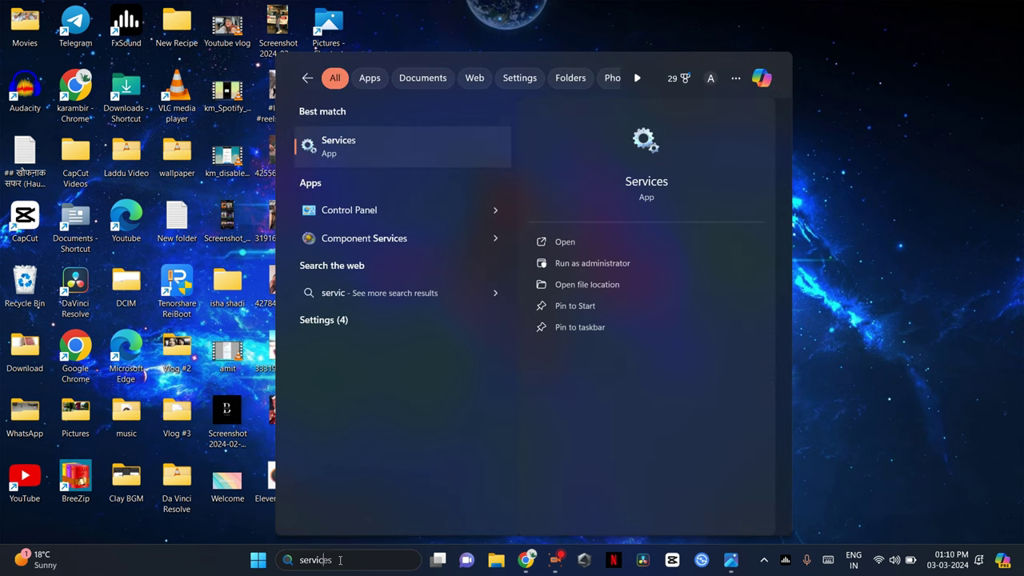
key(Return)
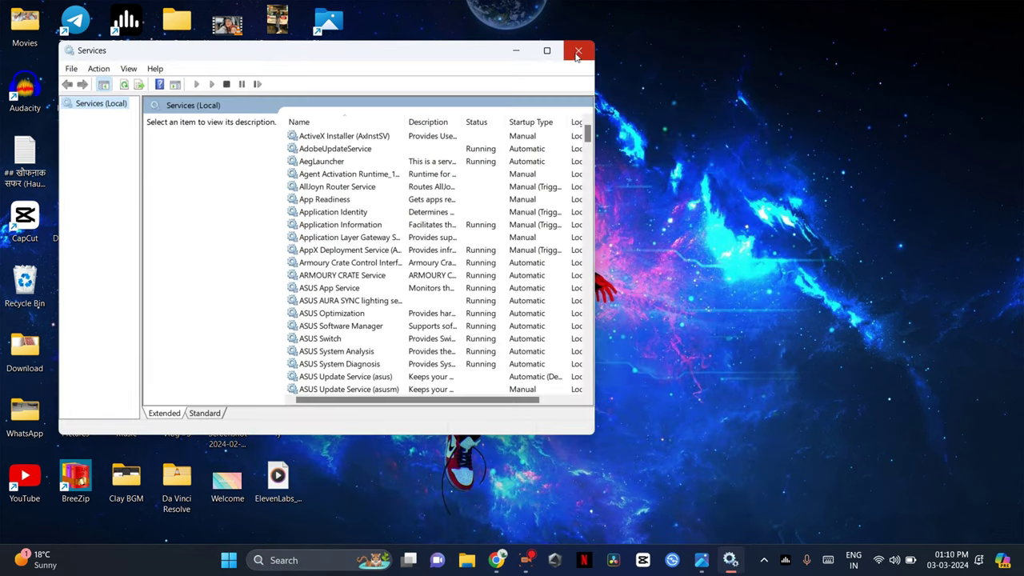
click(547, 50)
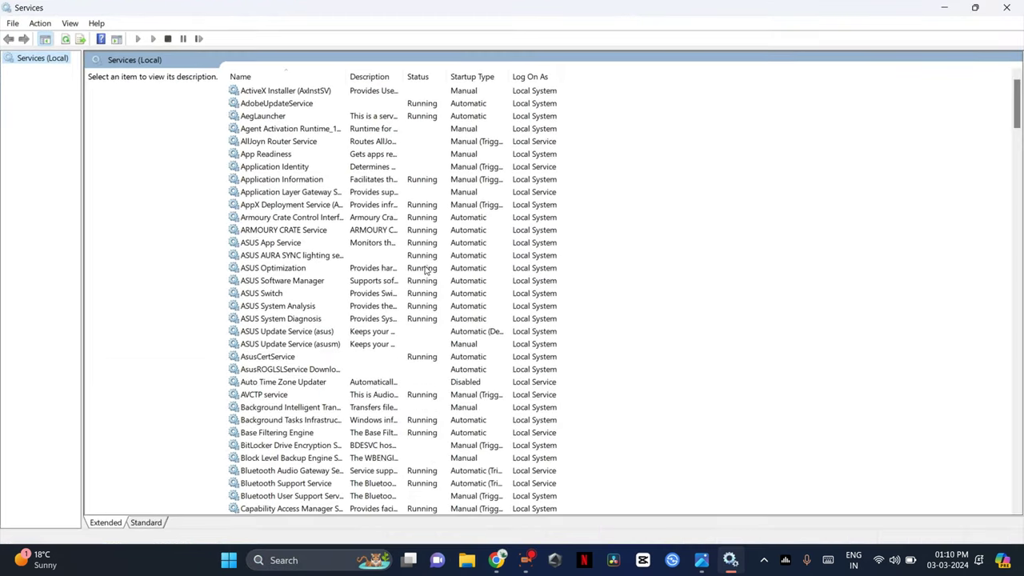
- Locate the Windows Update service in the list and open its properties
scroll(439, 216, down, 20)
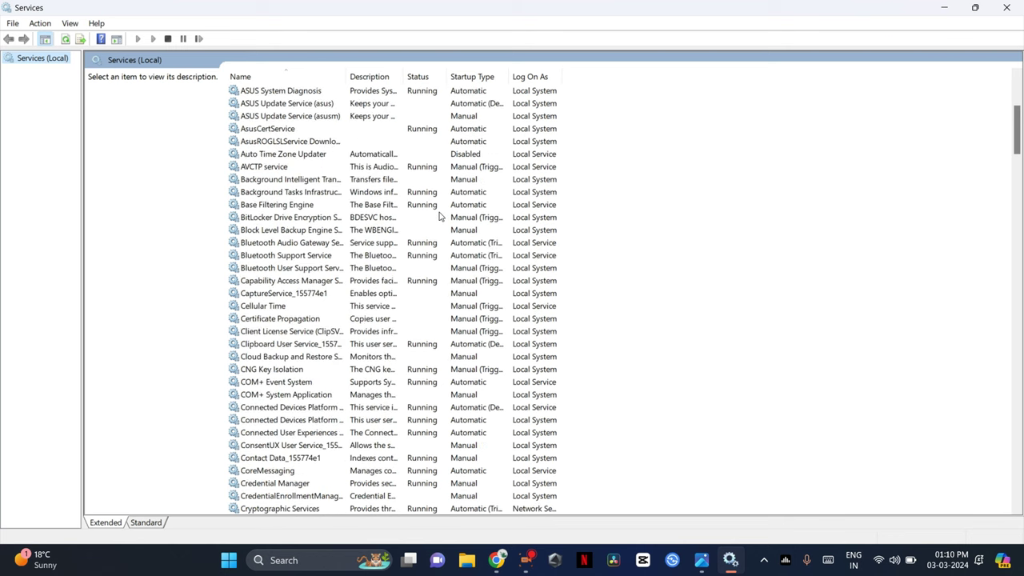
scroll(439, 224, down, 20)
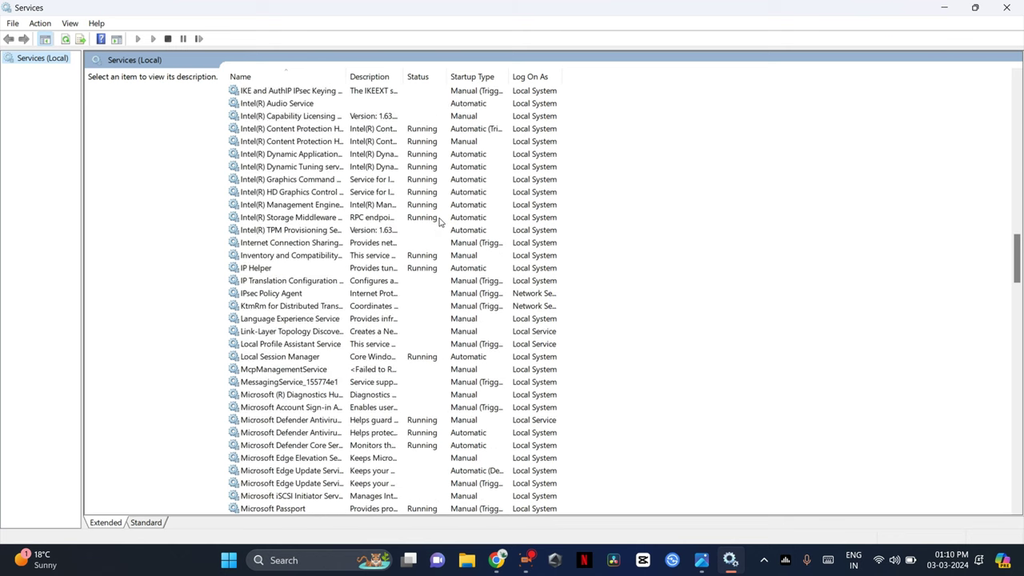
scroll(439, 234, down, 20)
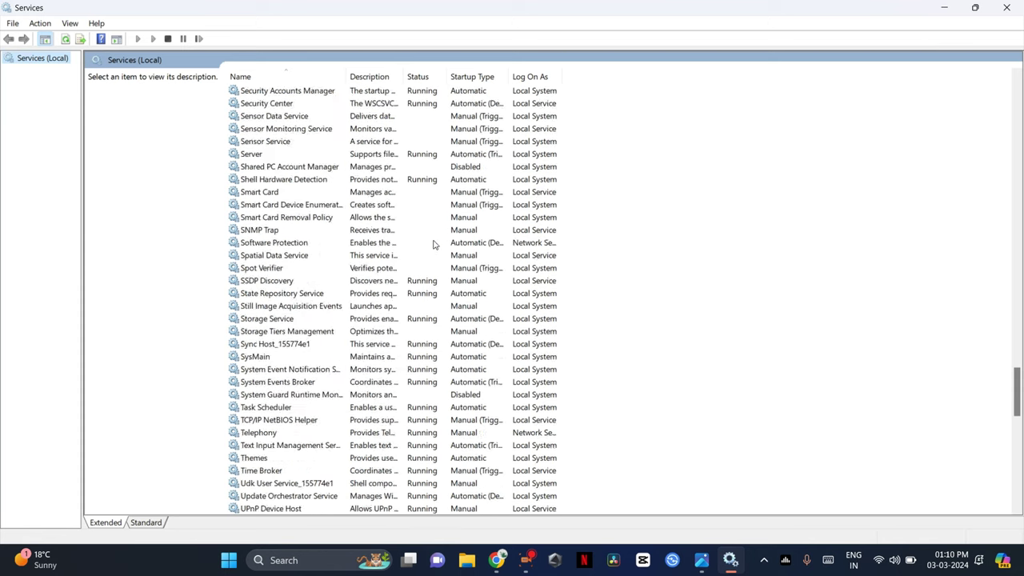
scroll(434, 244, down, 2)
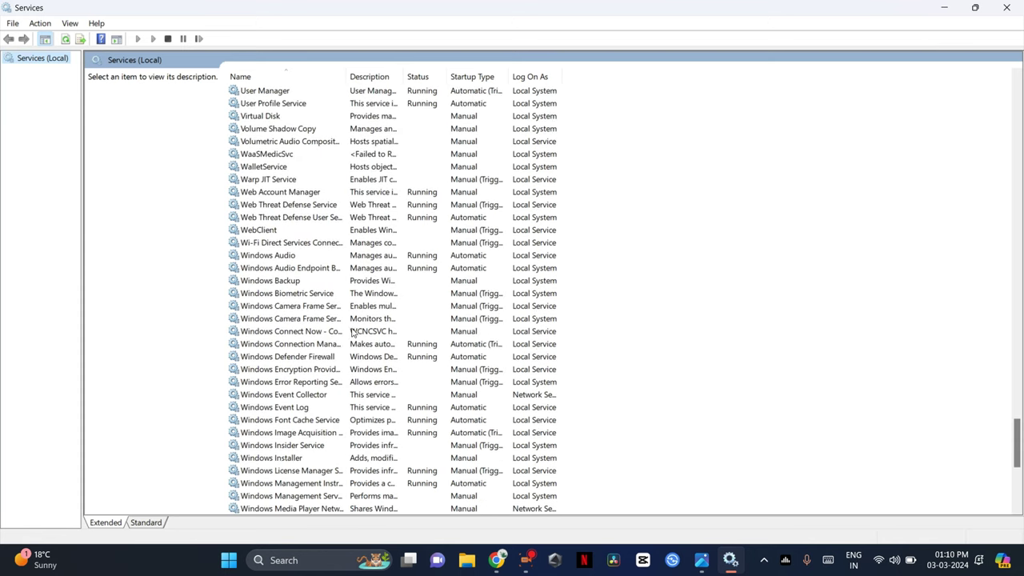
scroll(345, 316, down, 1)
scroll(346, 317, down, 4)
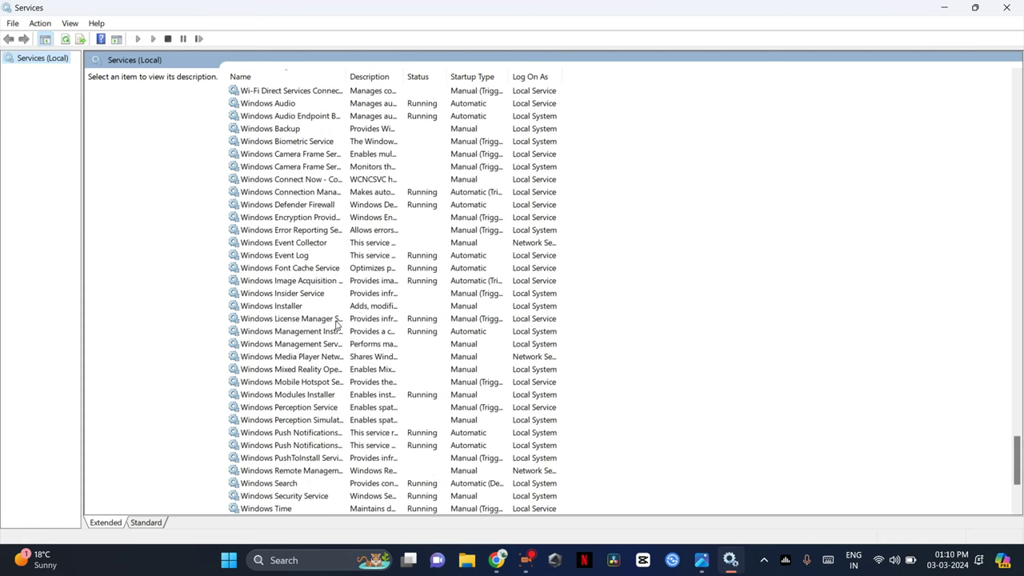
scroll(298, 482, down, 1)
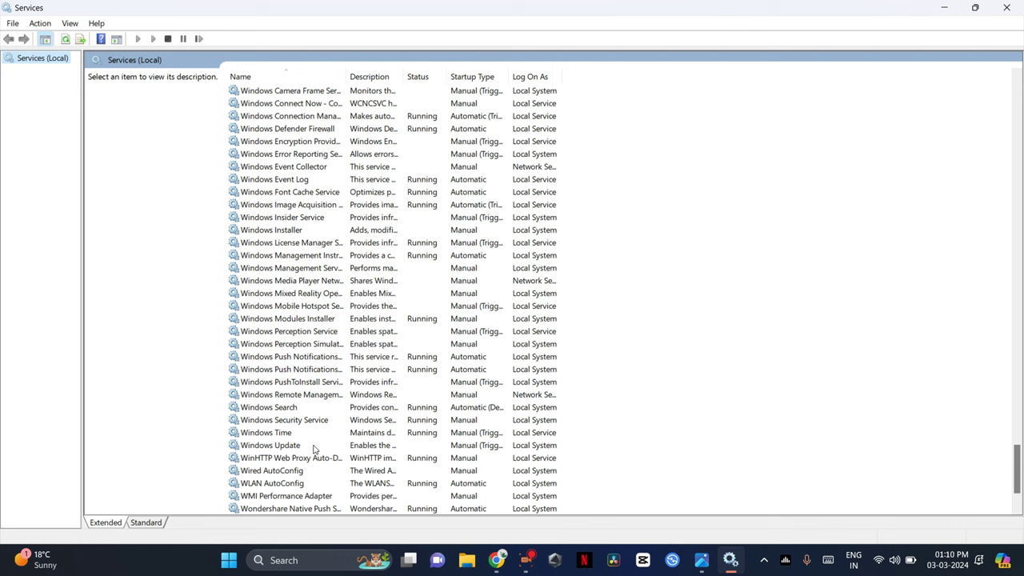
double_click(272, 445)
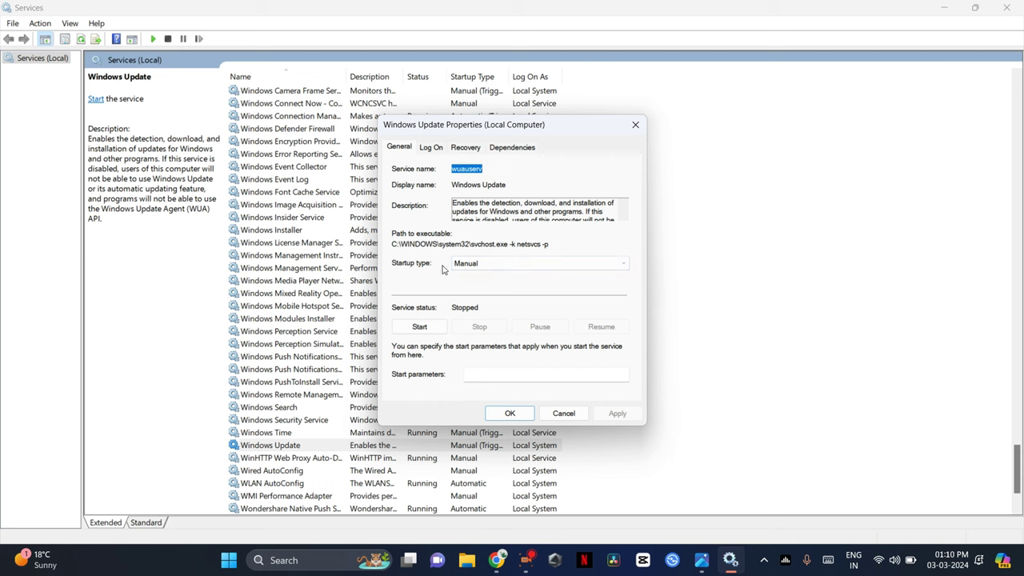
- Set the Windows Update service's startup type to Automatic, apply it, and start the service
click(473, 265)
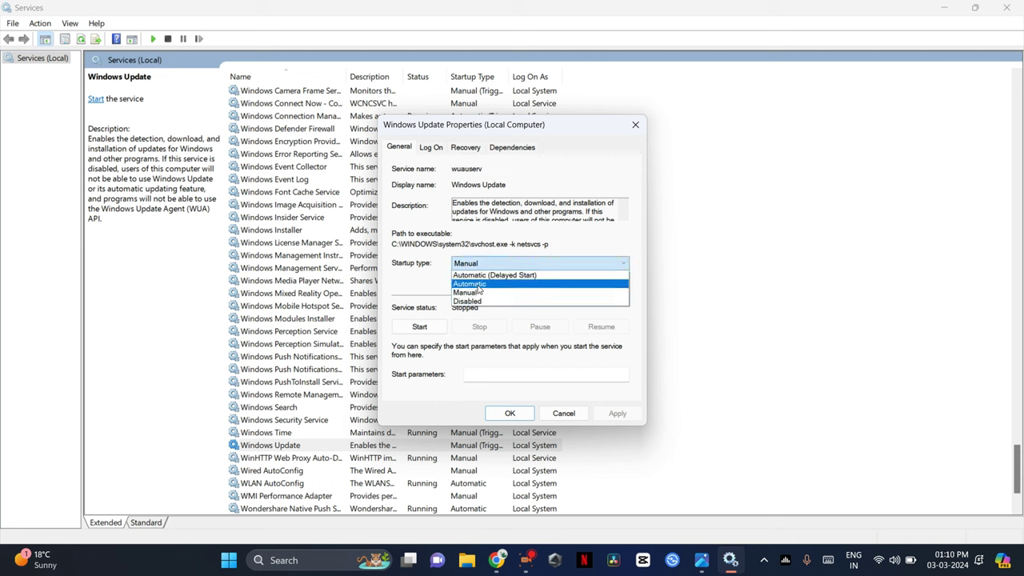
click(474, 284)
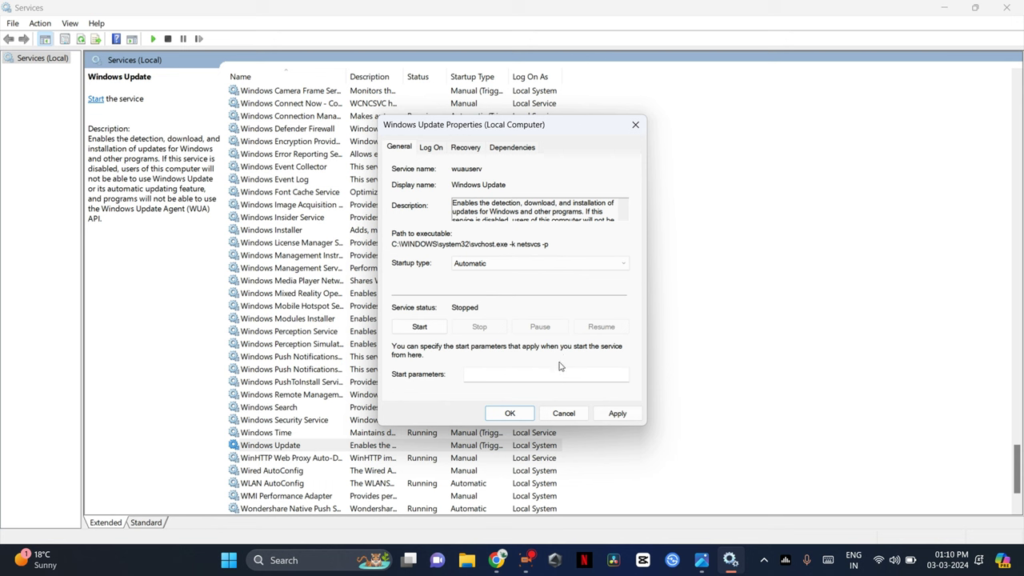
click(617, 413)
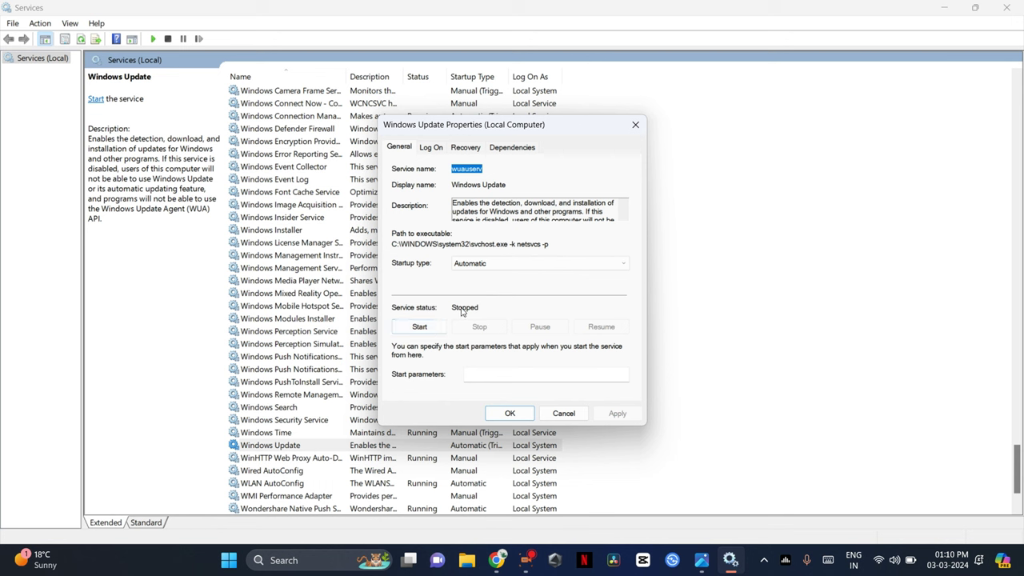
click(438, 328)
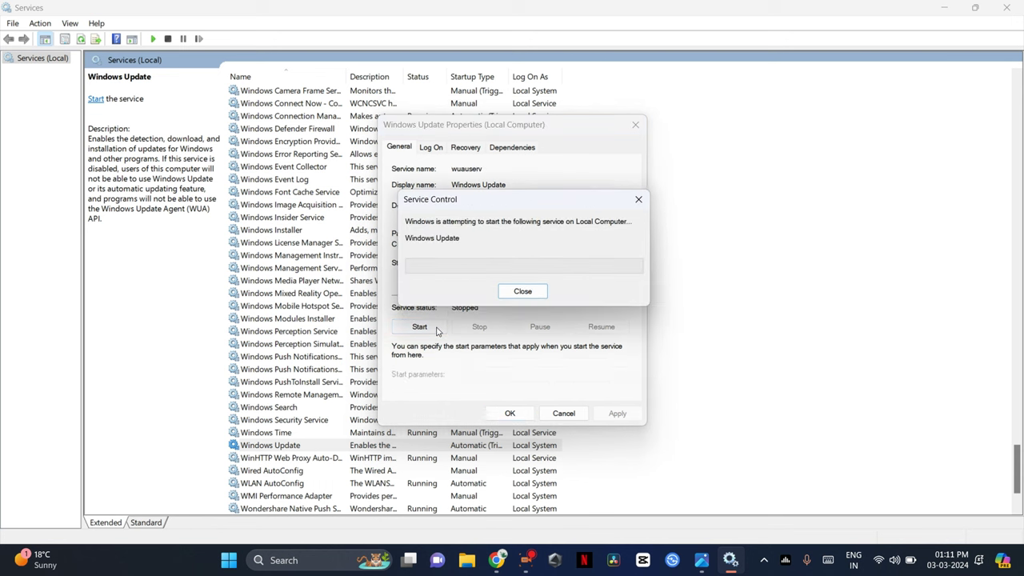
click(510, 413)
scroll(430, 452, down, 1)
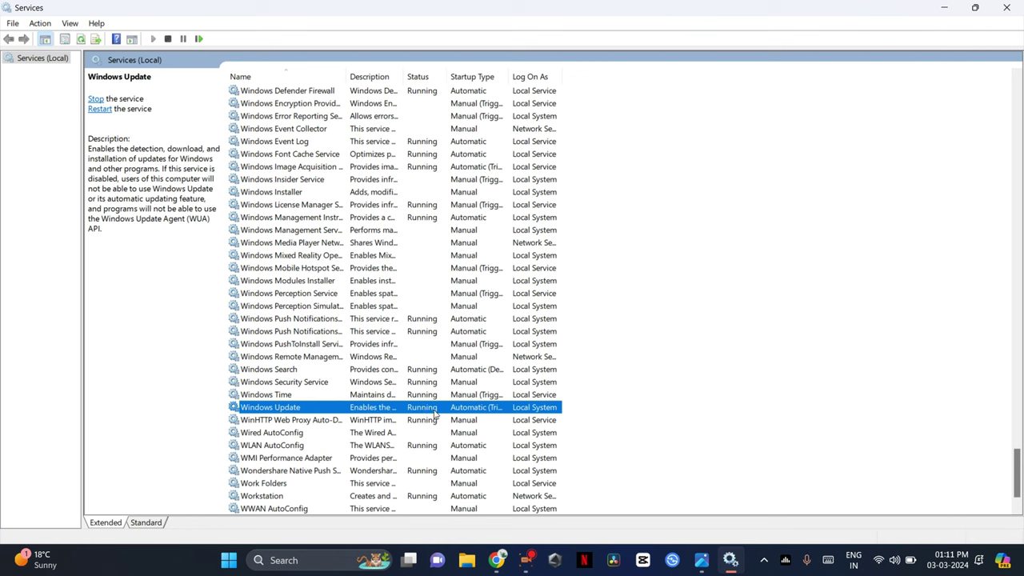
click(524, 562)
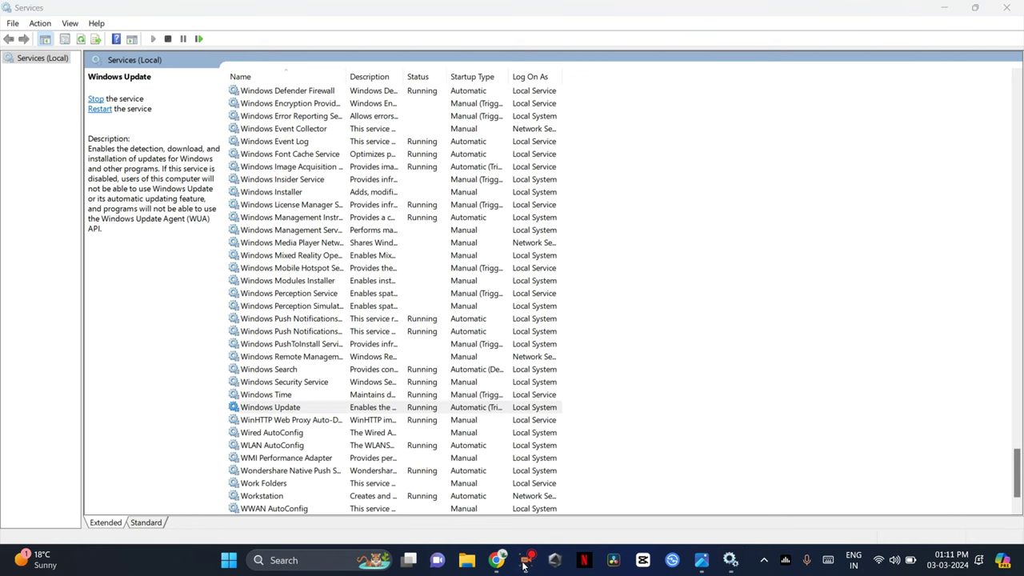
click(523, 564)
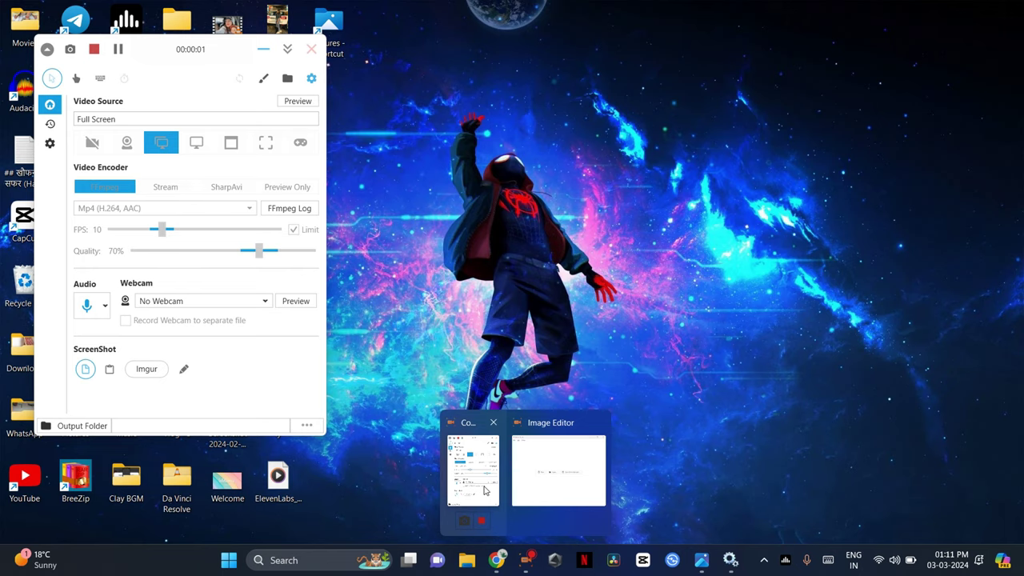
click(484, 490)
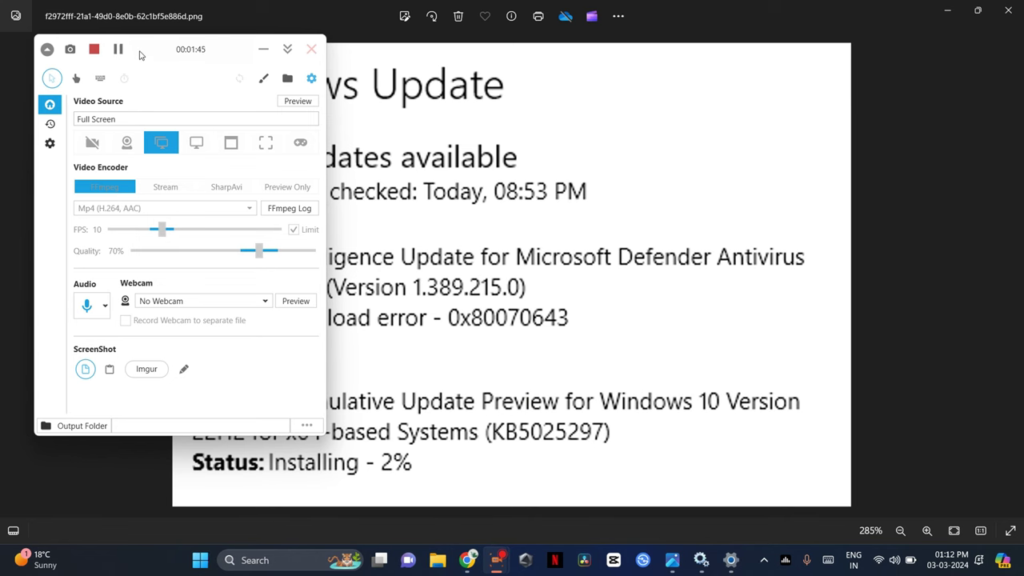
click(263, 49)
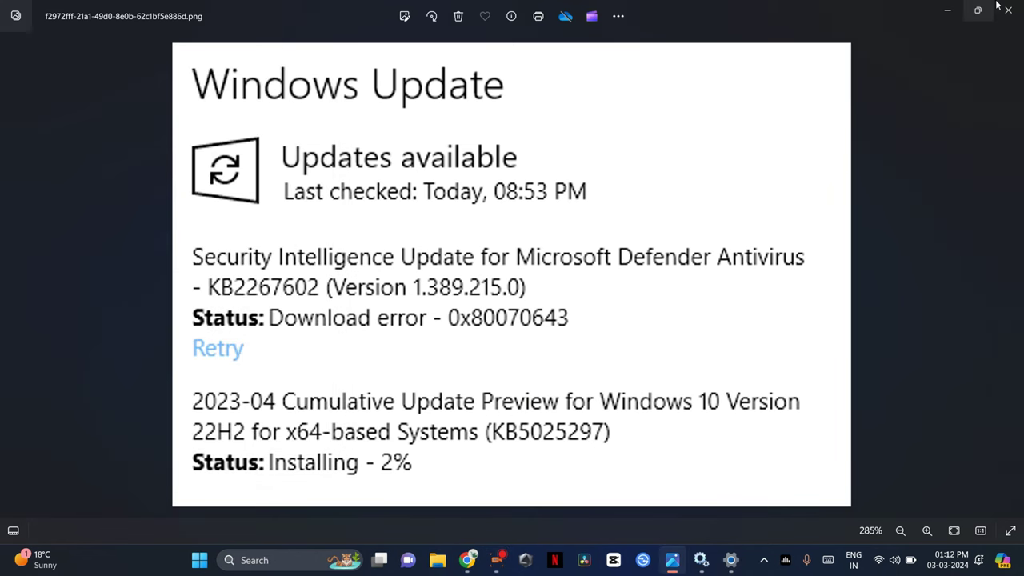
- Minimize the error screenshot and refresh the desktop twice
click(944, 11)
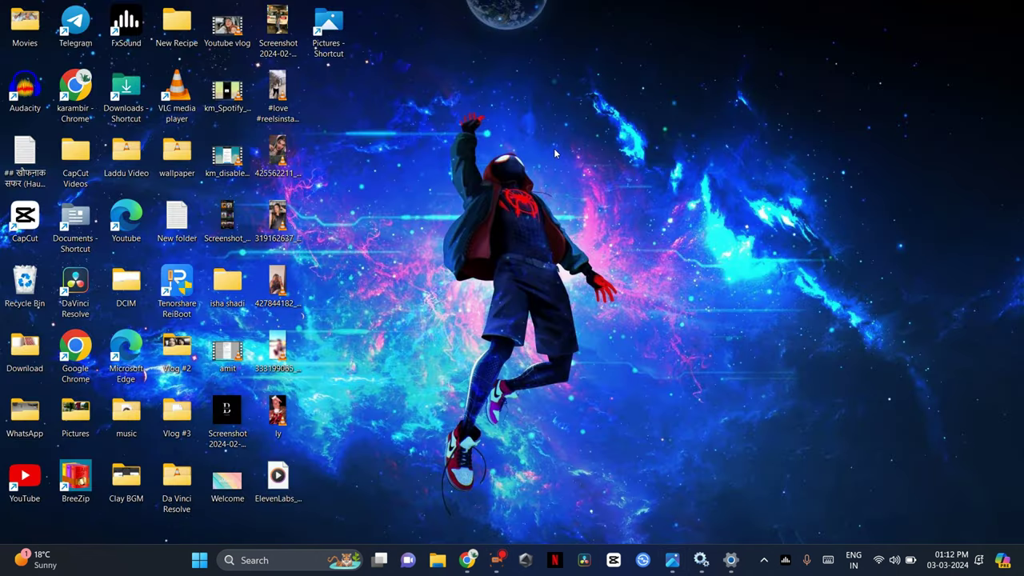
right_click(578, 176)
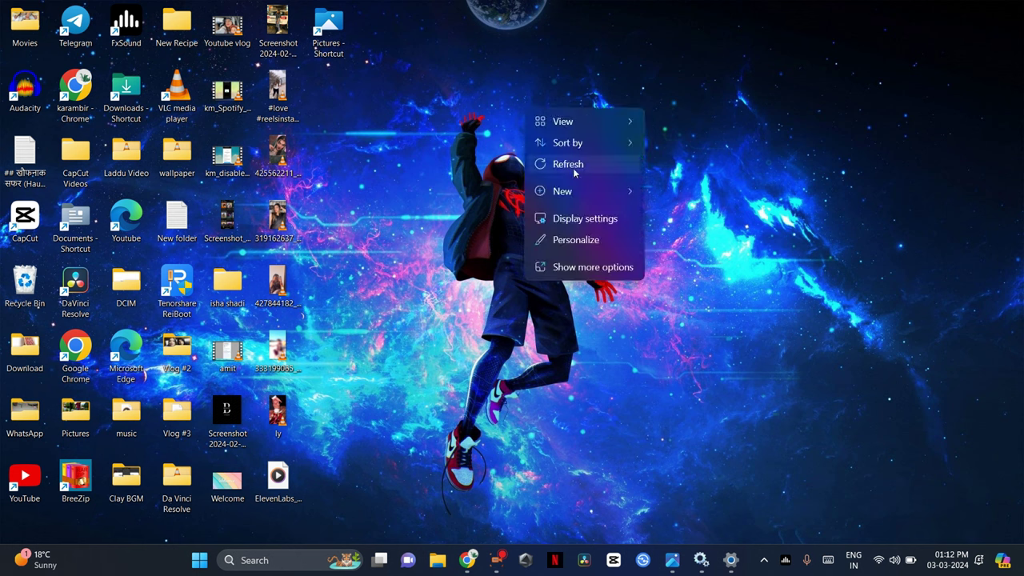
click(581, 170)
right_click(584, 183)
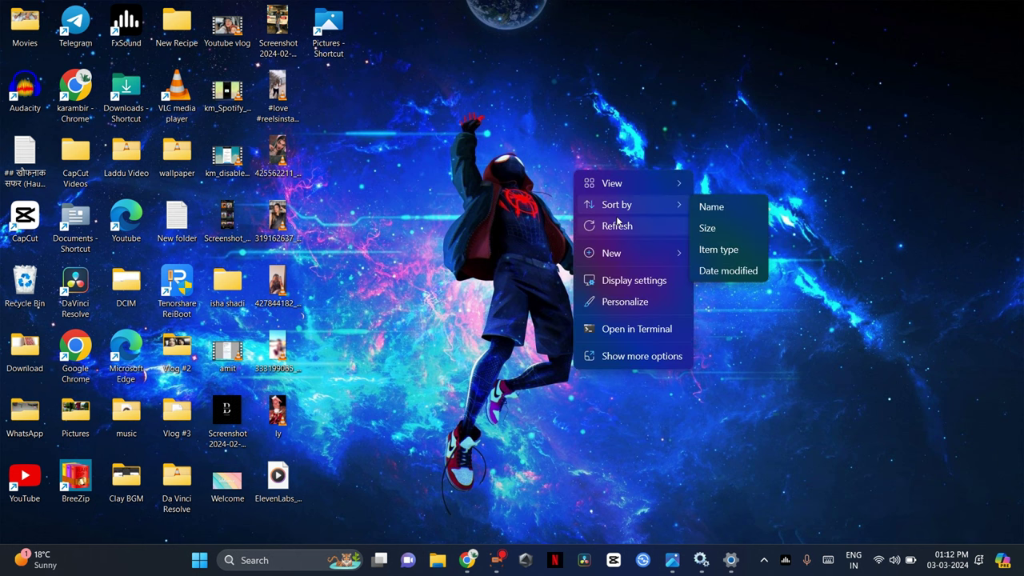
click(616, 221)
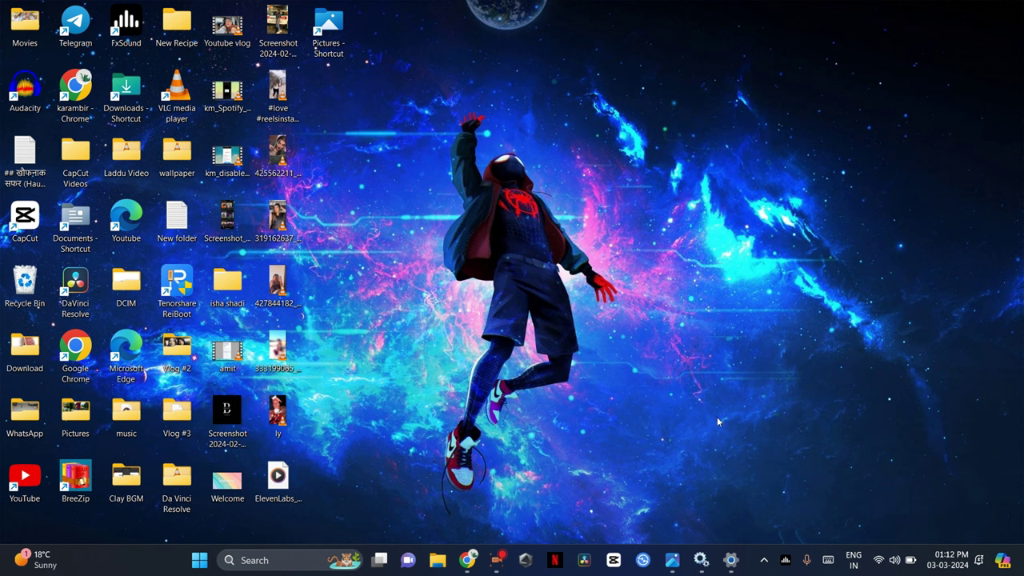
- Open the Windows Troubleshoot settings and run the Windows Update troubleshooter from the other troubleshooters
click(295, 559)
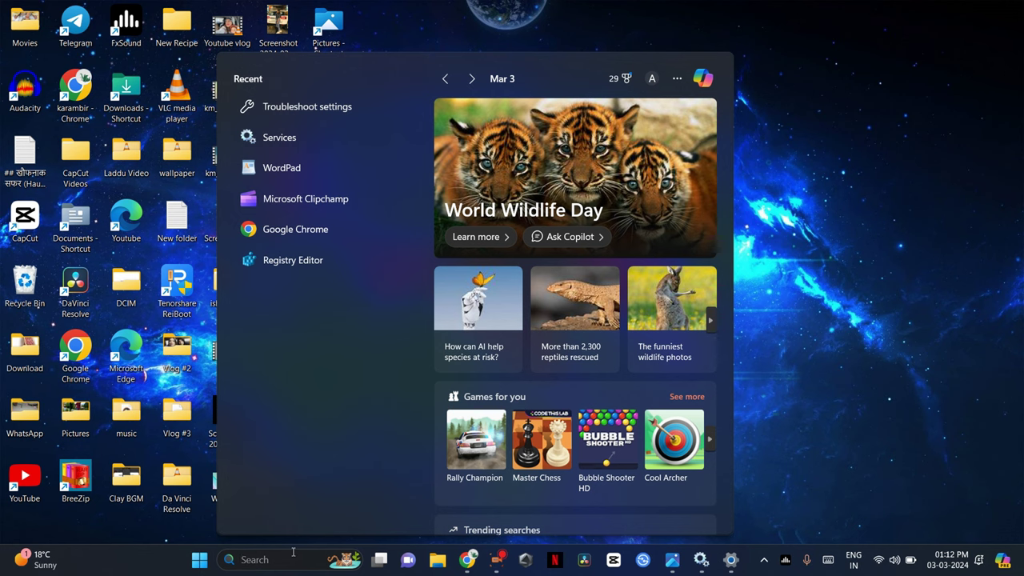
text(tr)
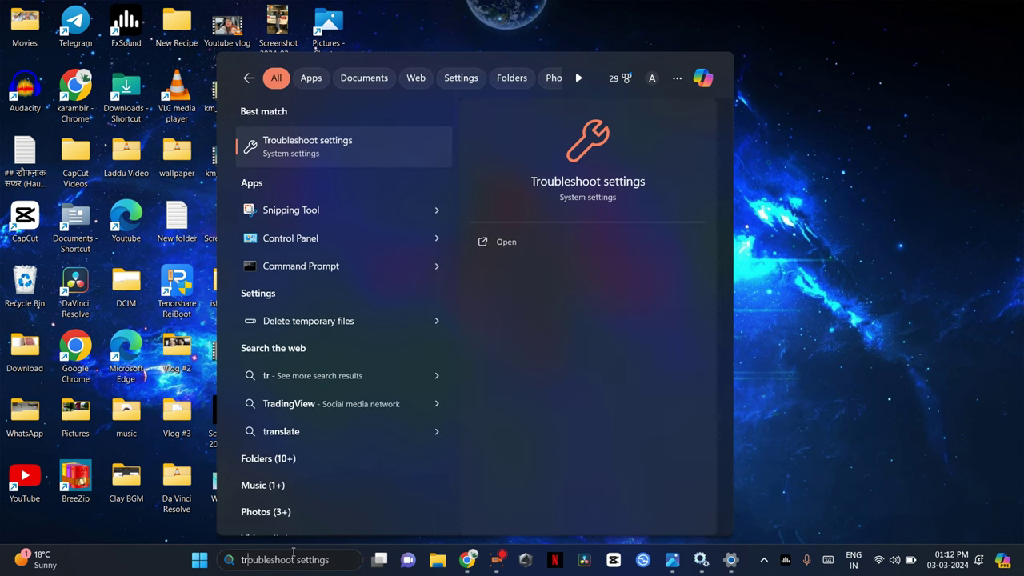
key(Return)
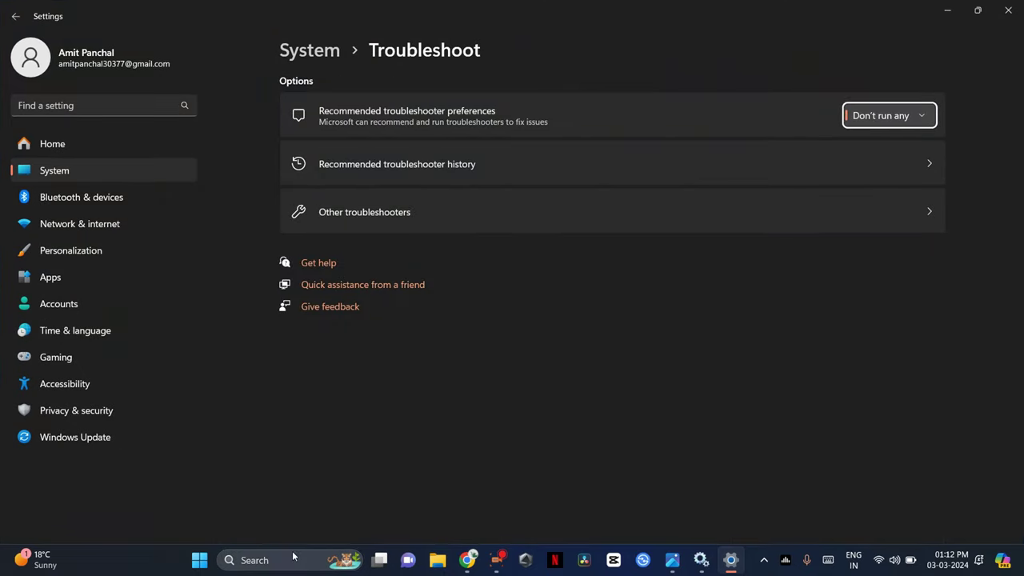
click(347, 211)
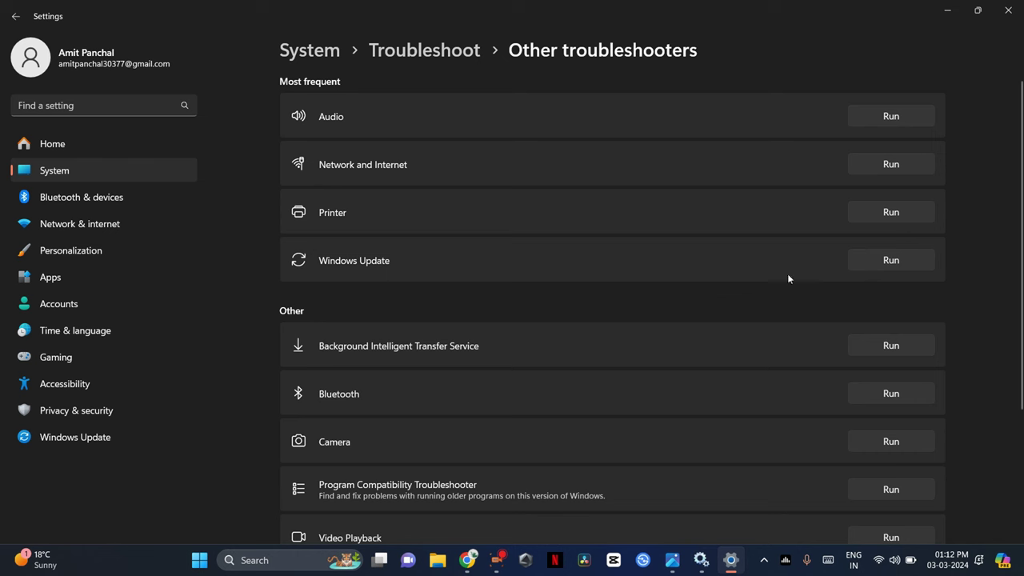
click(896, 262)
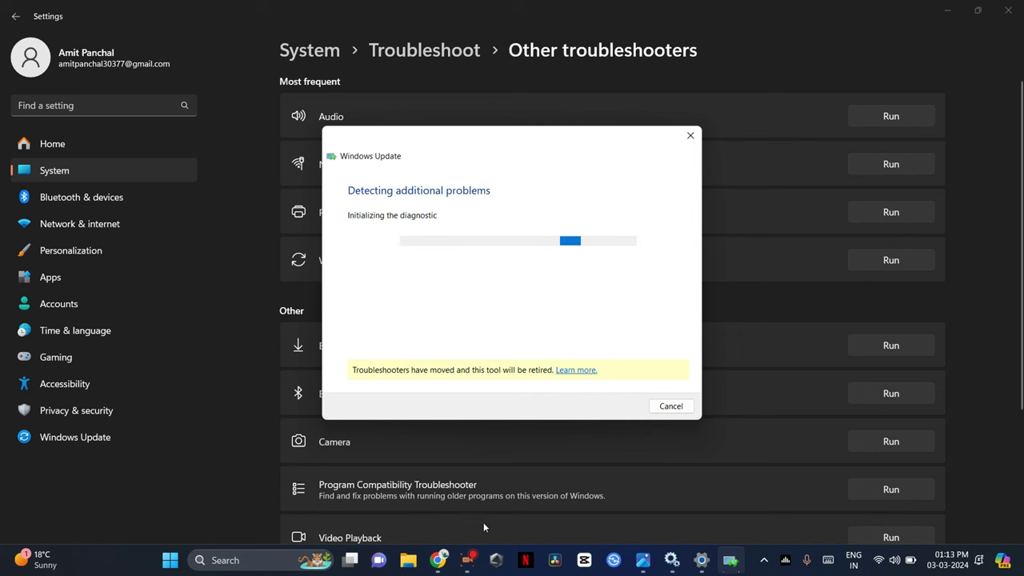
mouse_move(468, 560)
click(414, 456)
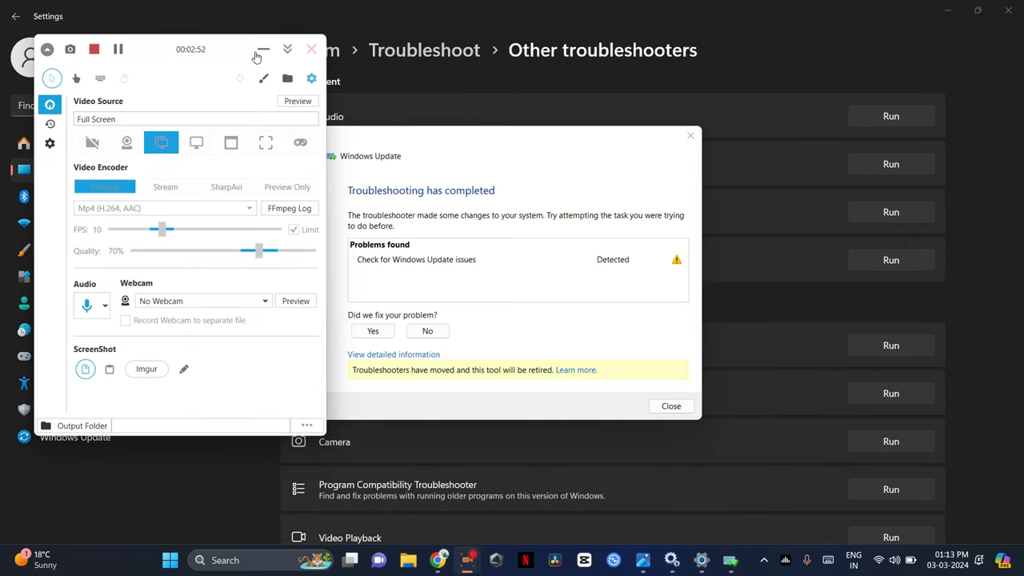
click(258, 53)
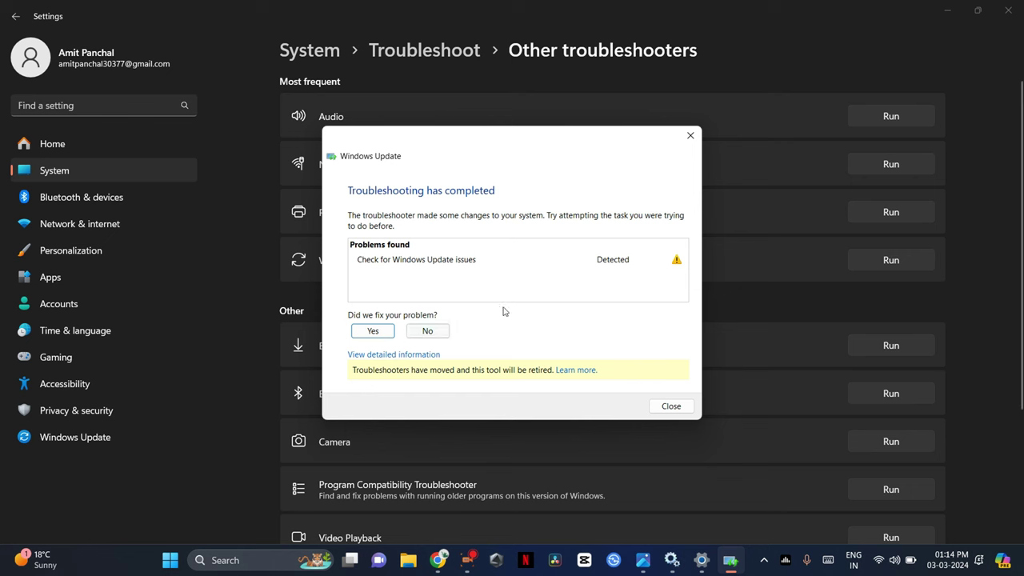
- Close the Windows Update troubleshooter
click(690, 135)
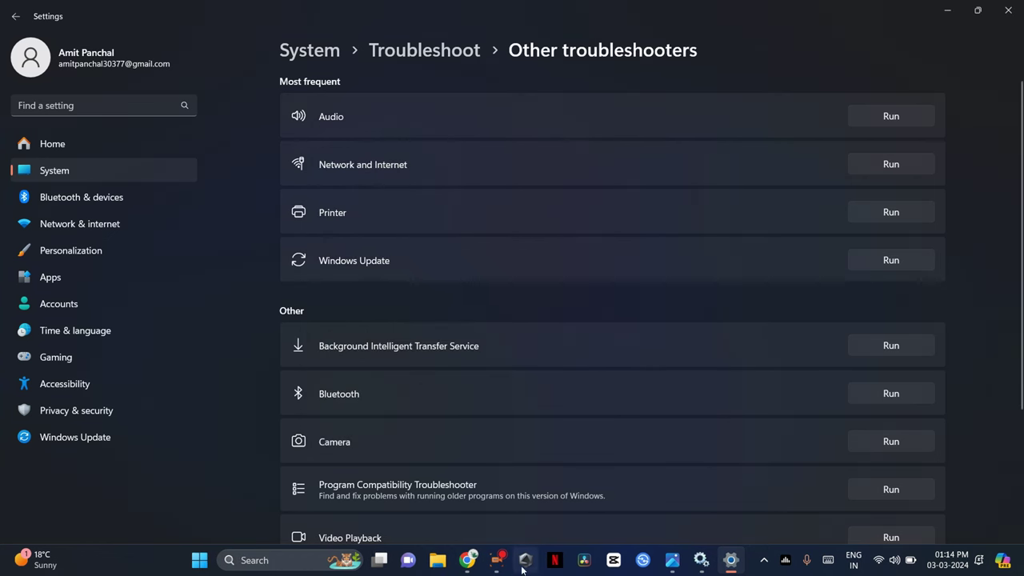
mouse_move(497, 560)
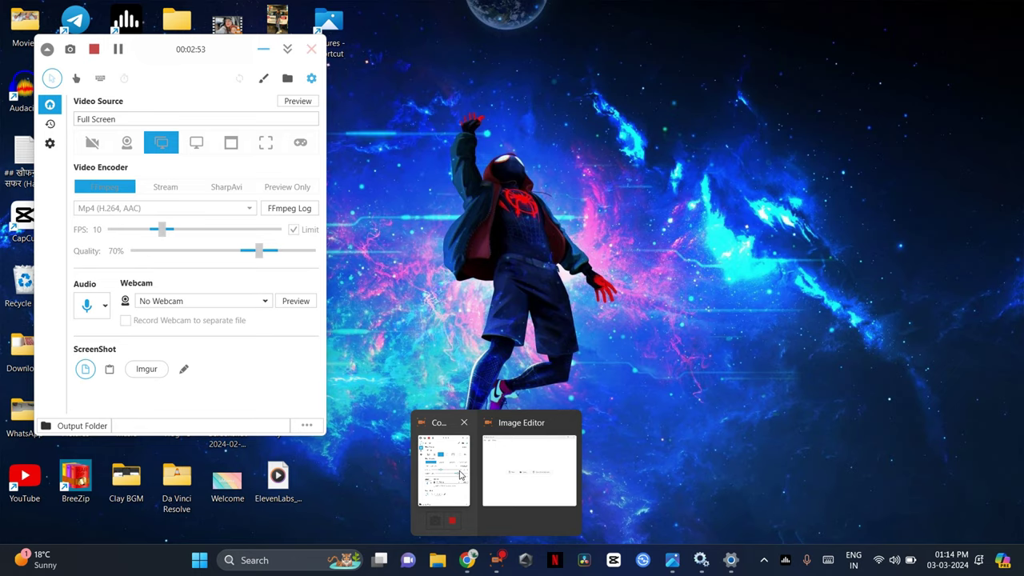
click(460, 476)
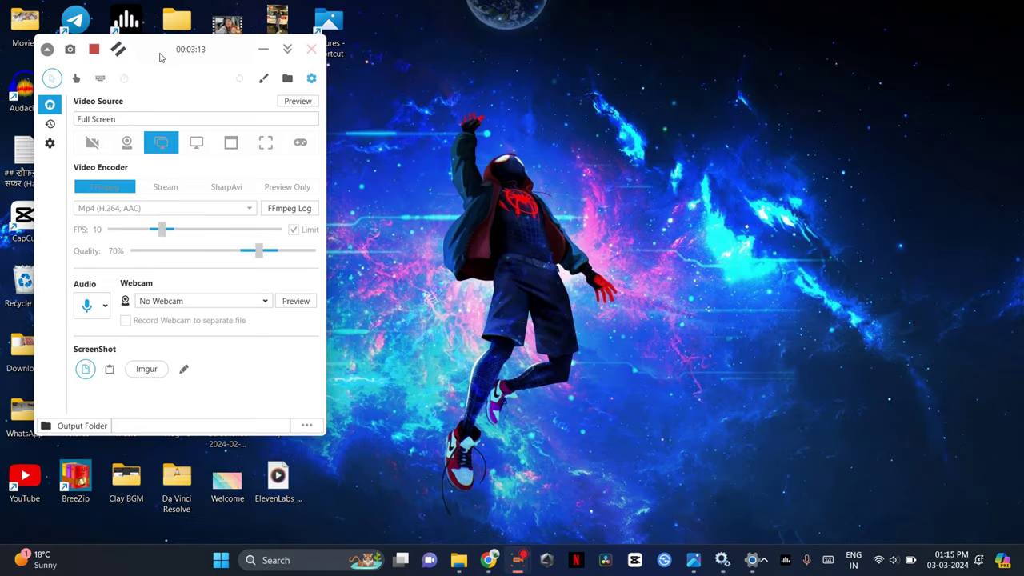
- Switch to File Explorer and open the Windows folder on the OS (C:) drive
click(263, 49)
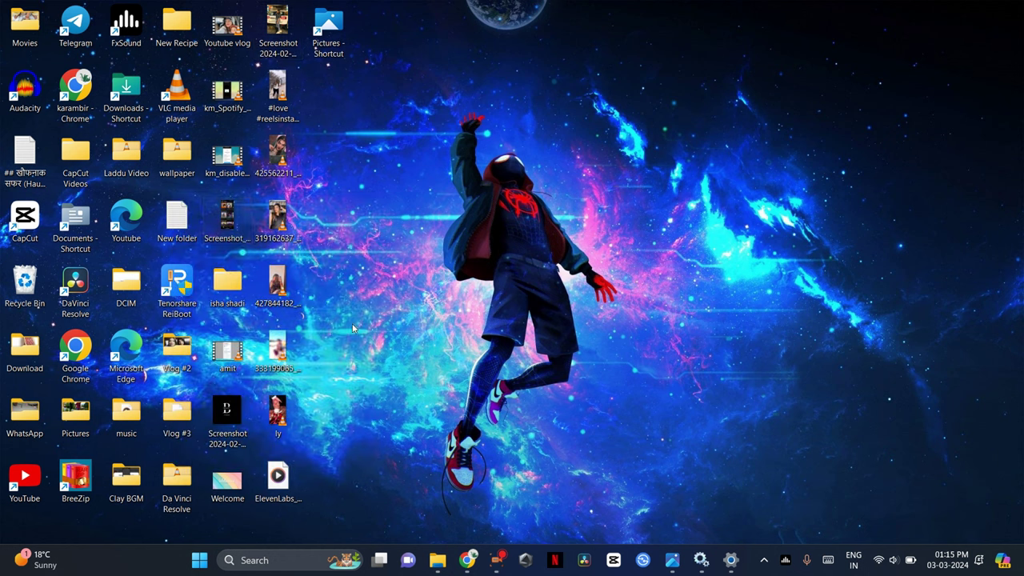
click(441, 569)
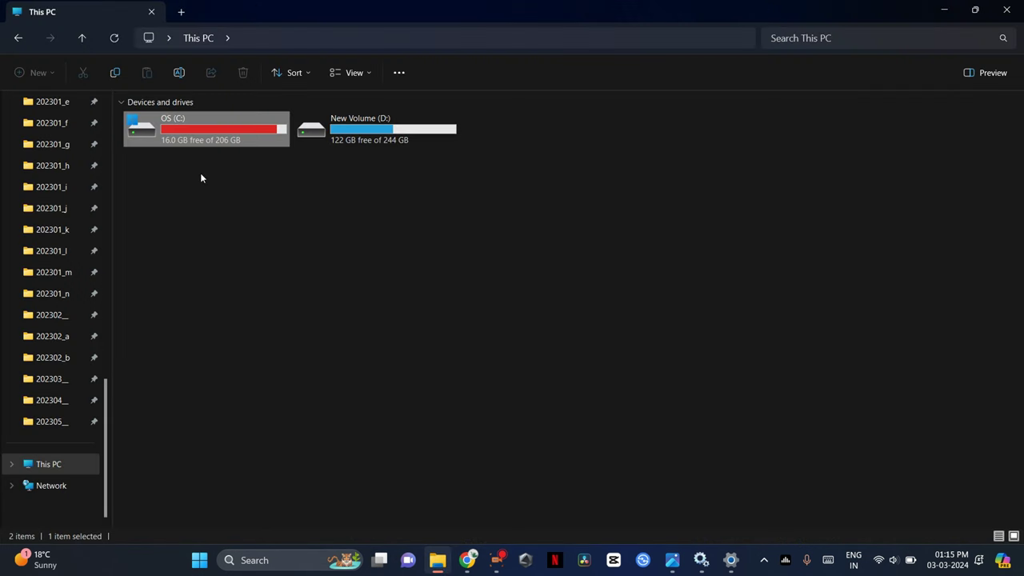
double_click(223, 137)
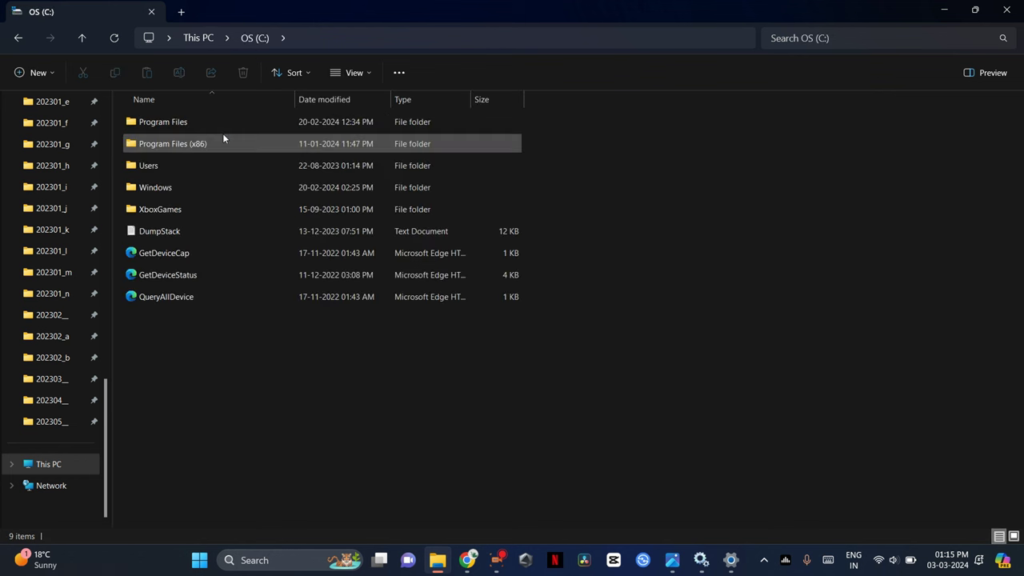
double_click(180, 190)
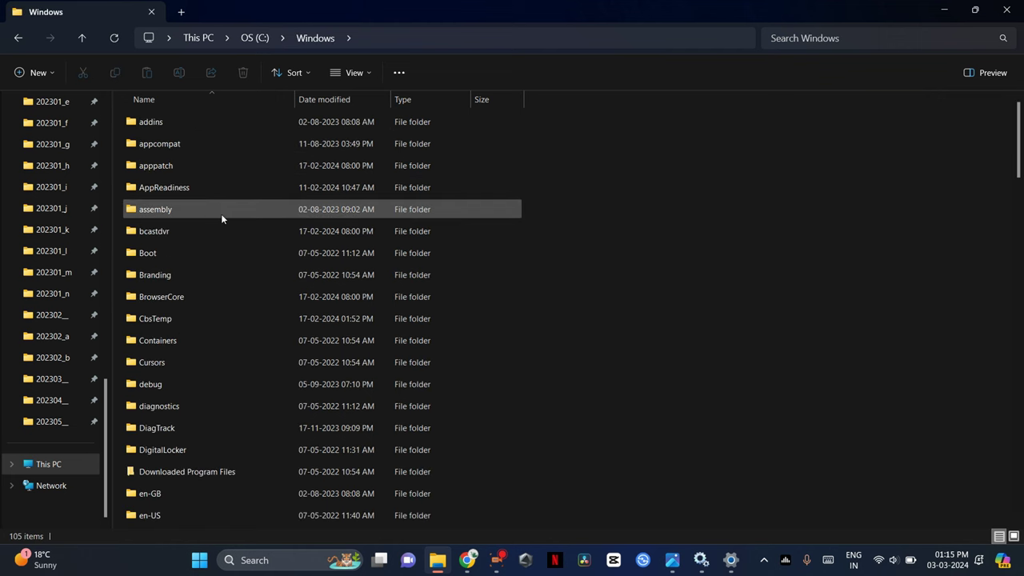
- Open the Download folder inside the Windows directory's SoftwareDistribution folder
scroll(232, 312, down, 2)
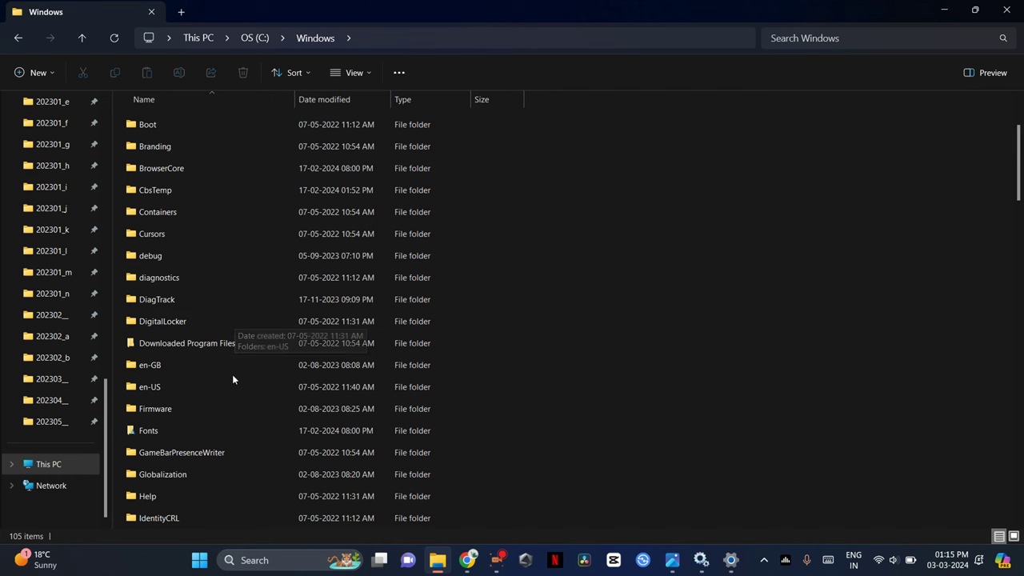
scroll(232, 379, down, 6)
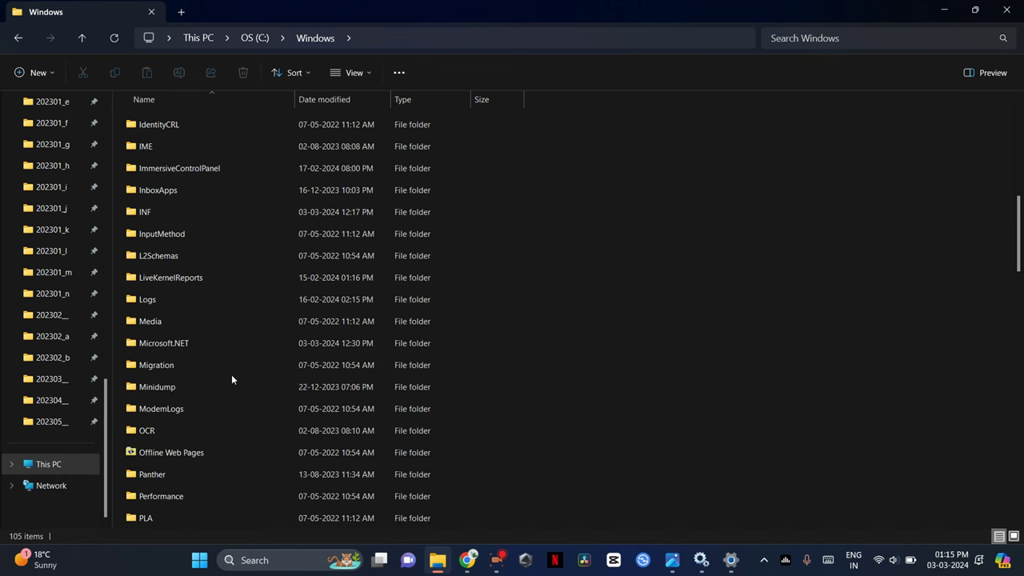
scroll(231, 375, down, 6)
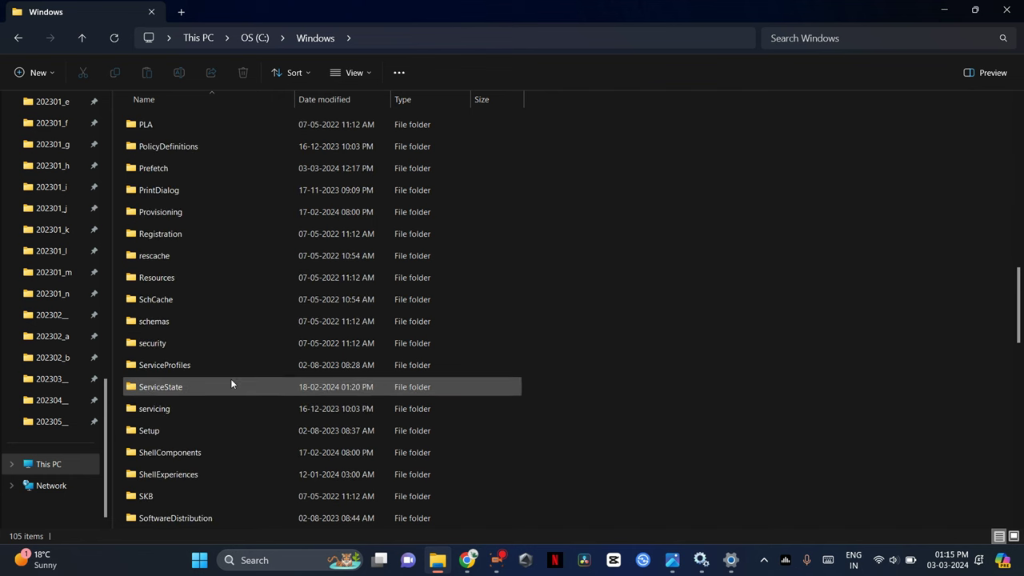
scroll(230, 384, down, 2)
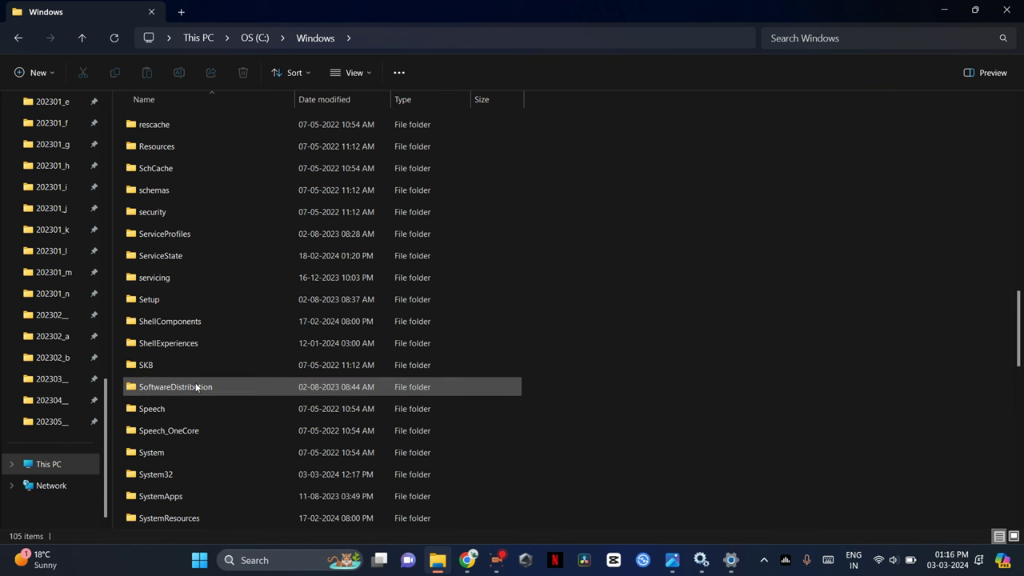
double_click(200, 386)
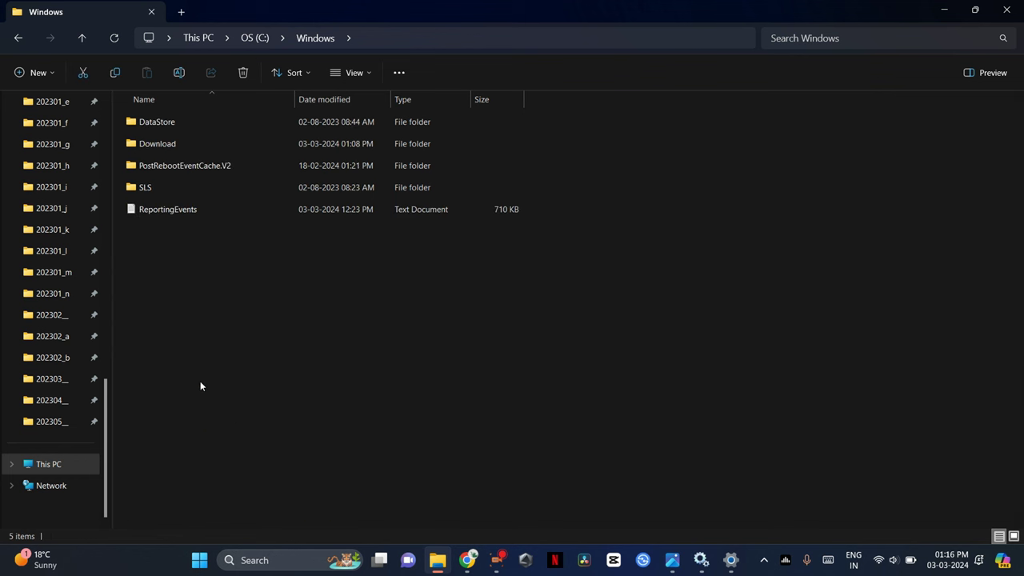
double_click(163, 143)
scroll(281, 187, up, 3)
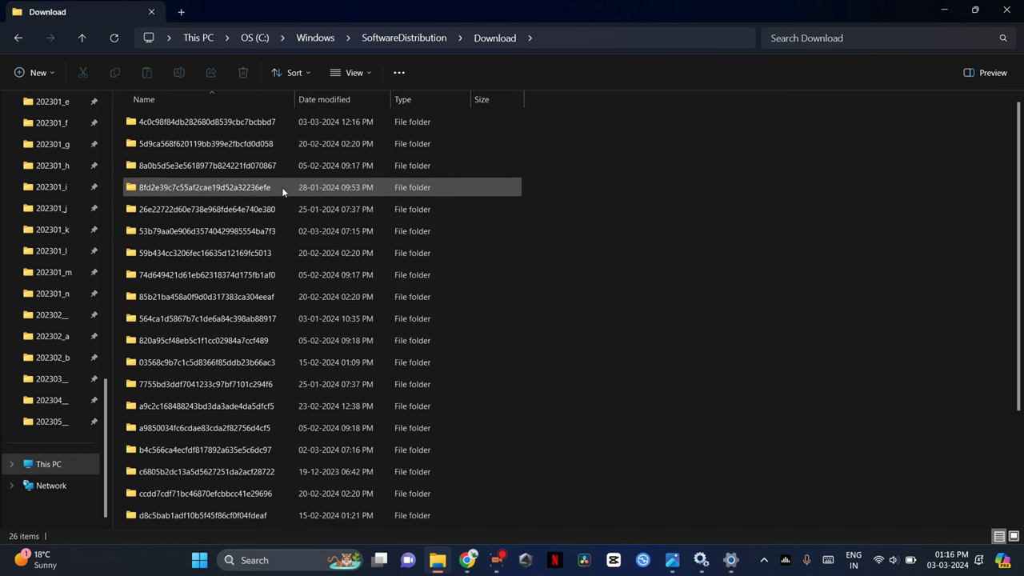
- Select all items in the SoftwareDistribution Download folder, try to delete them, and minimize the folder window
drag(544, 112, 452, 569)
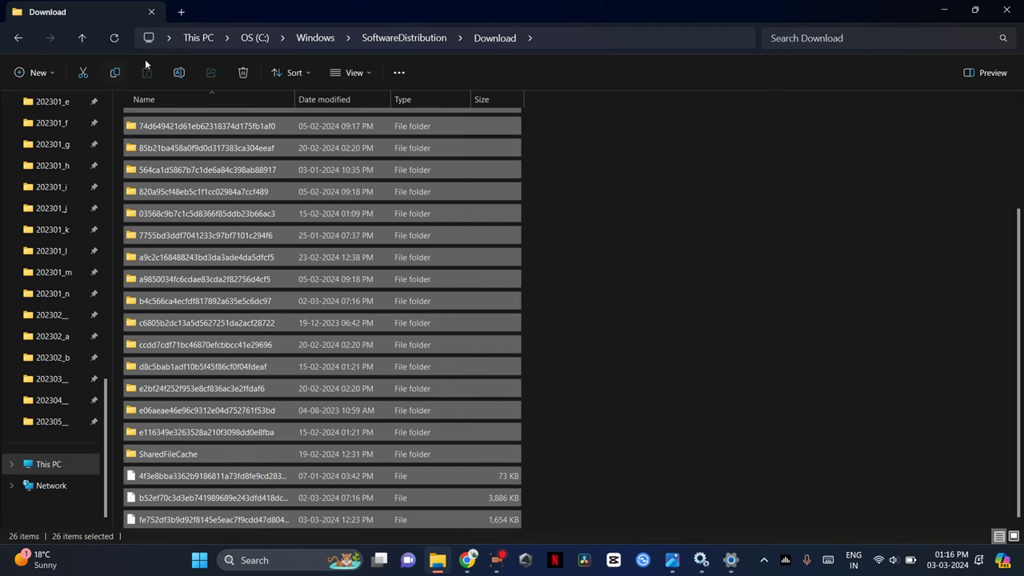
click(241, 72)
scroll(599, 236, up, 3)
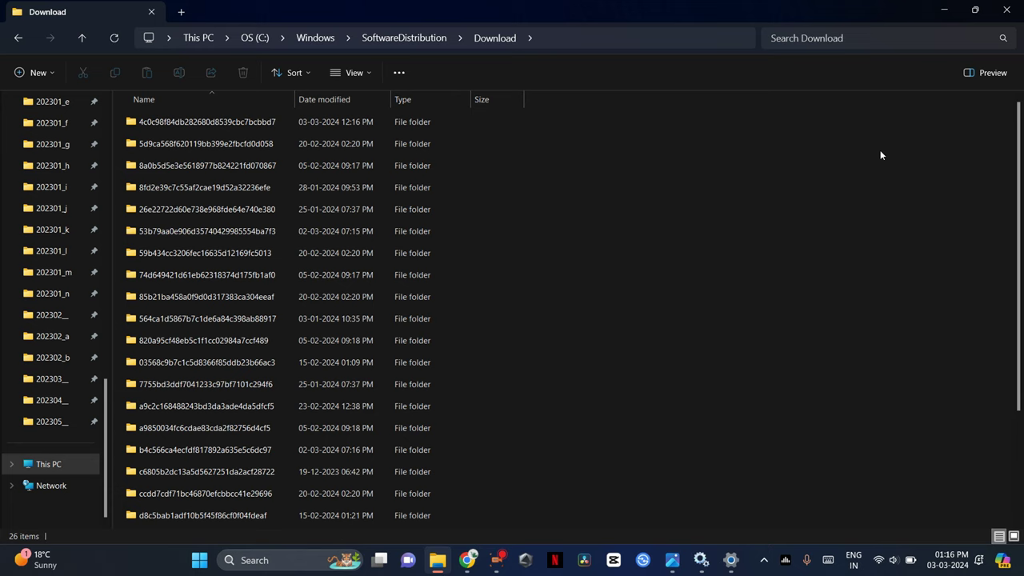
click(944, 12)
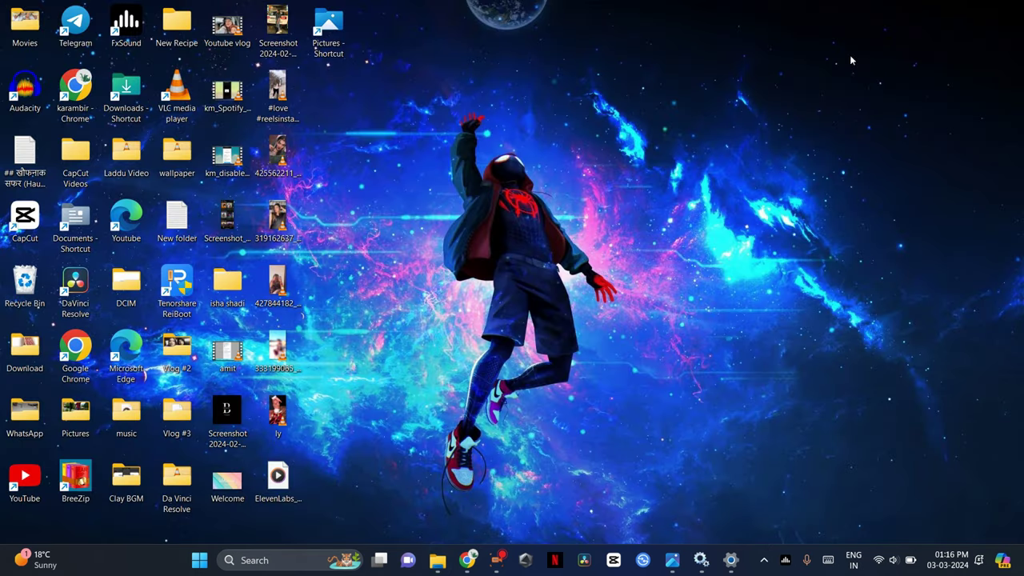
- View the Recycle Bin's commands, including Empty Recycle Bin, and dismiss them without emptying it
right_click(25, 290)
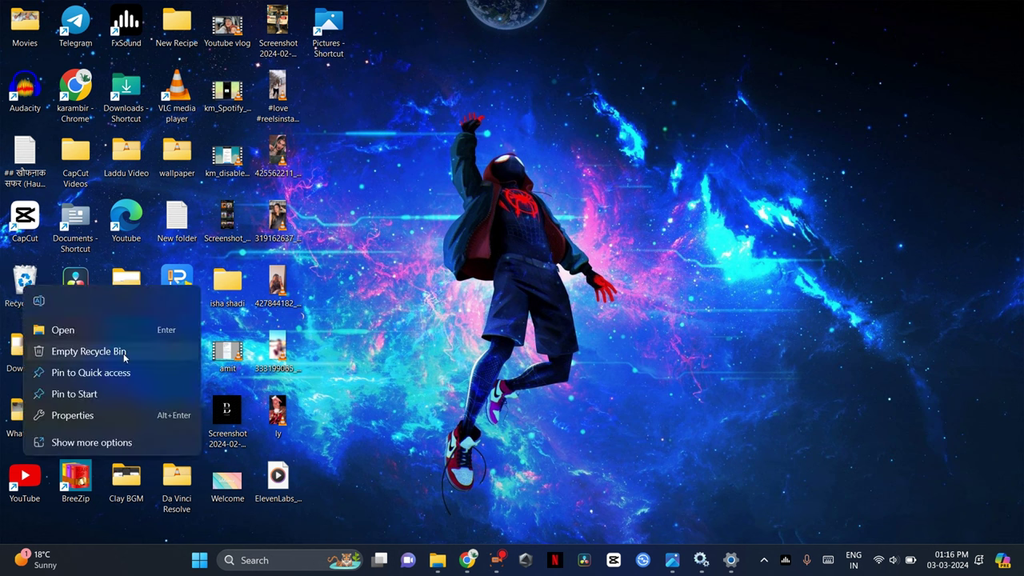
click(404, 307)
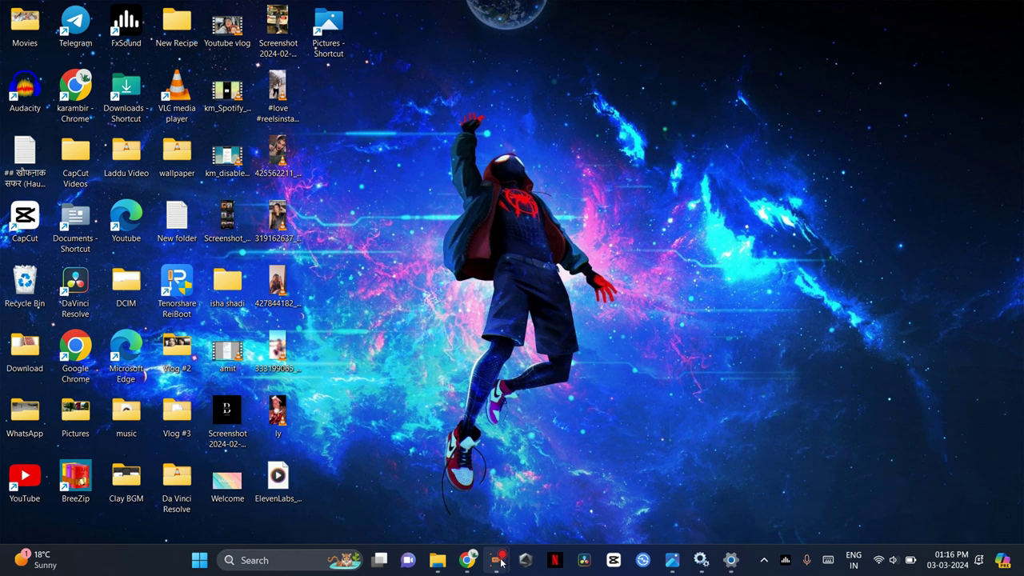
mouse_move(496, 559)
- View the computer's power options, including Restart, and dismiss them without restarting
click(199, 560)
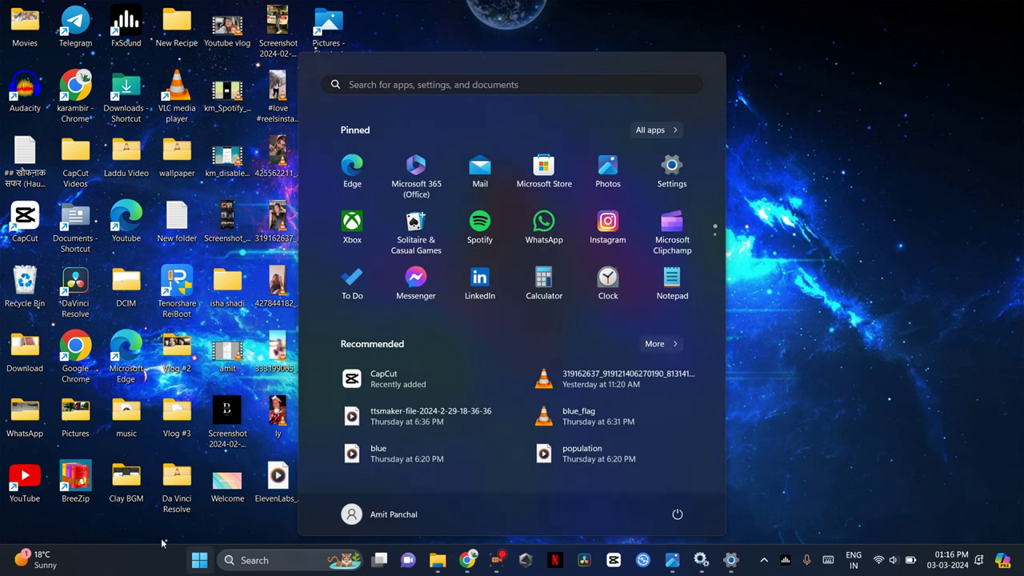
click(676, 513)
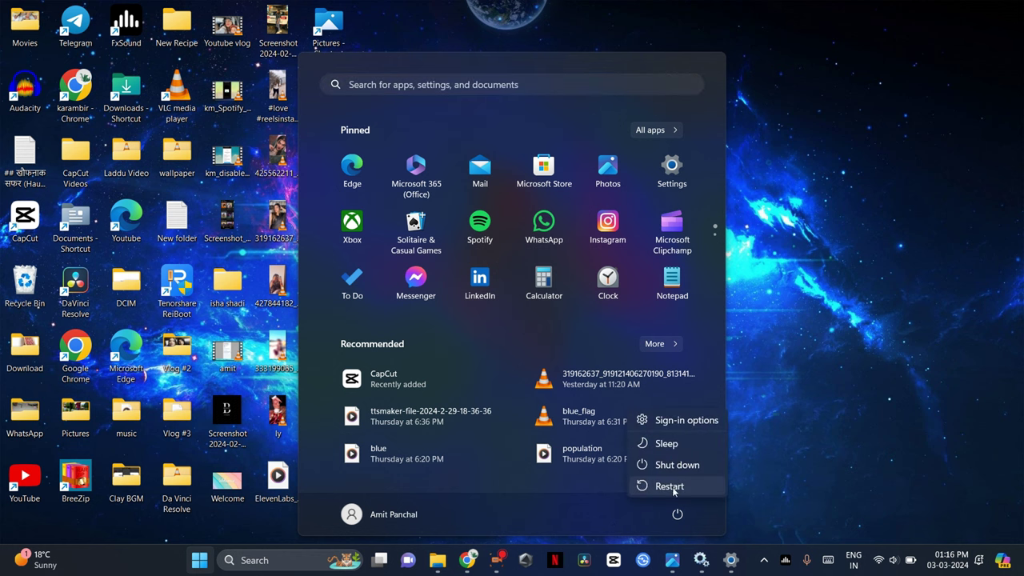
click(770, 425)
click(770, 425)
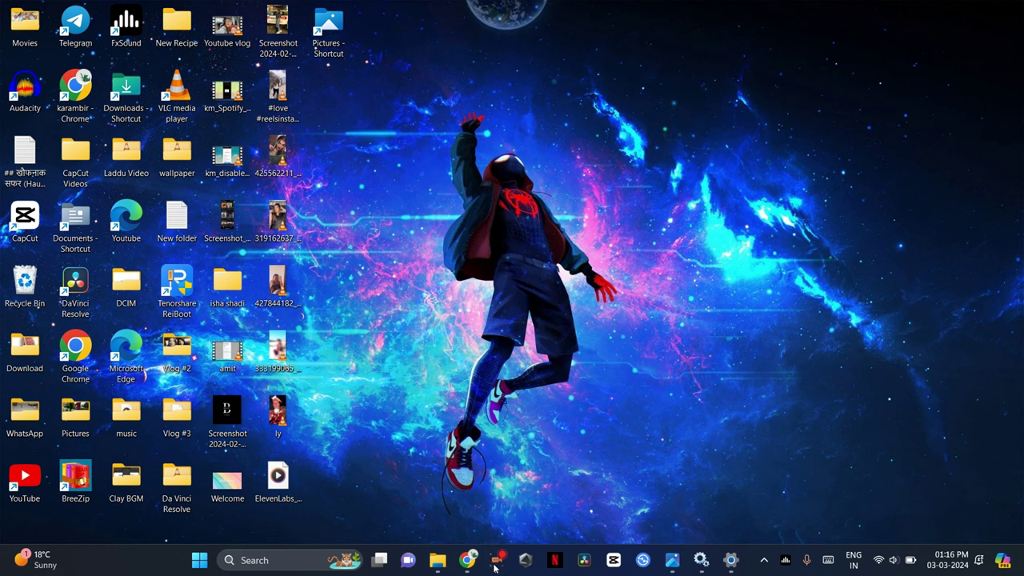
mouse_move(494, 567)
click(452, 472)
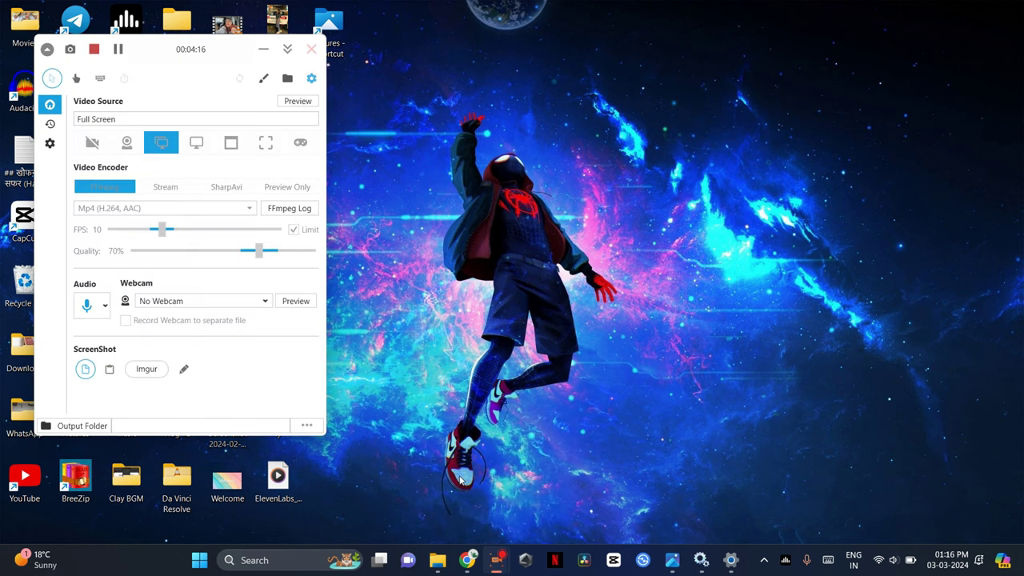